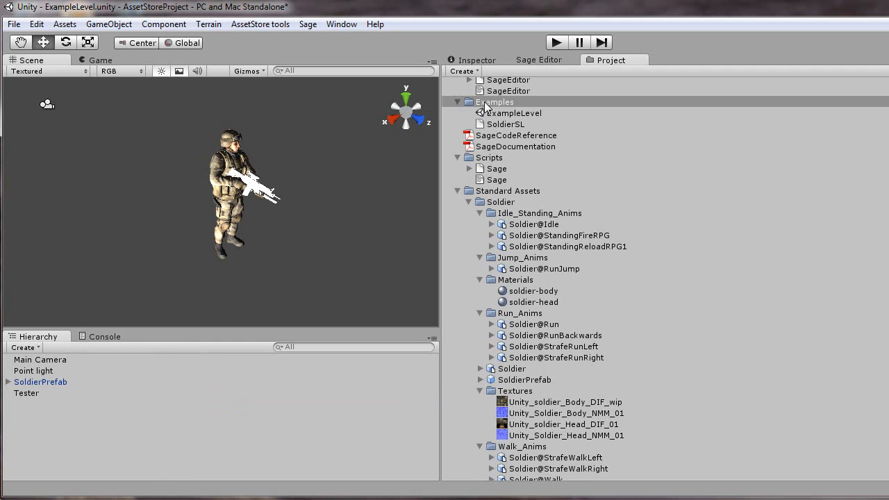
# - Create a new Sage Library asset in the Examples folder
pyautogui.rightClick(485, 105)
pyautogui.moveTo(513, 110)
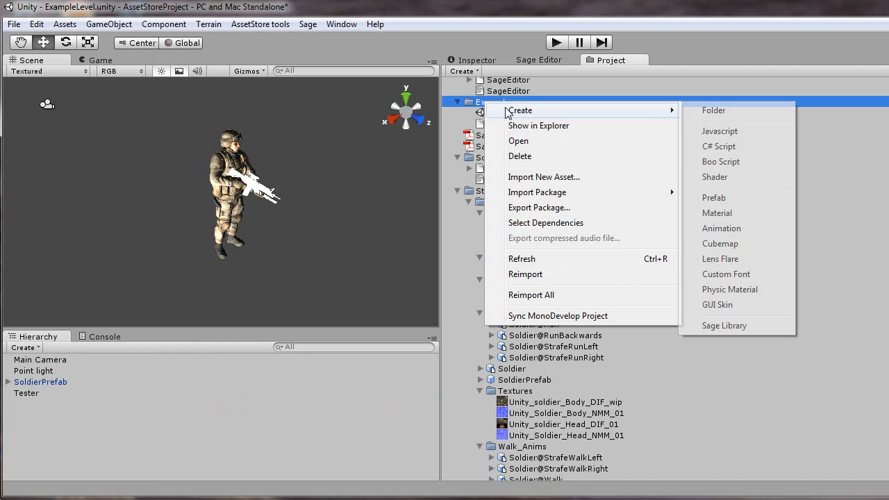
pyautogui.click(722, 325)
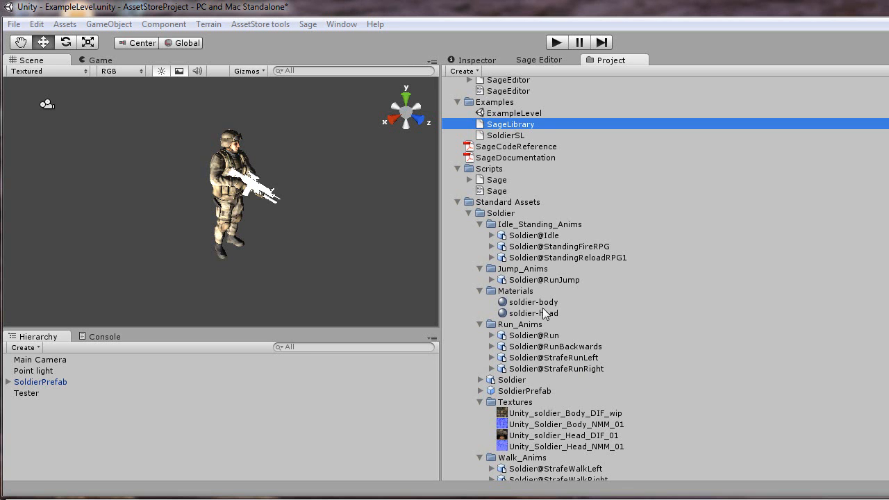
# - Open the existing SoldierSL library asset in the Sage Editor
pyautogui.click(514, 136)
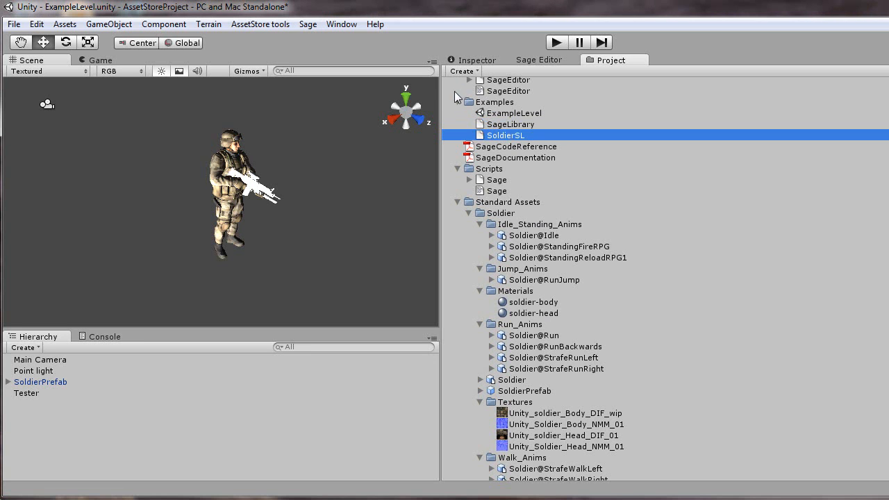
pyautogui.click(453, 59)
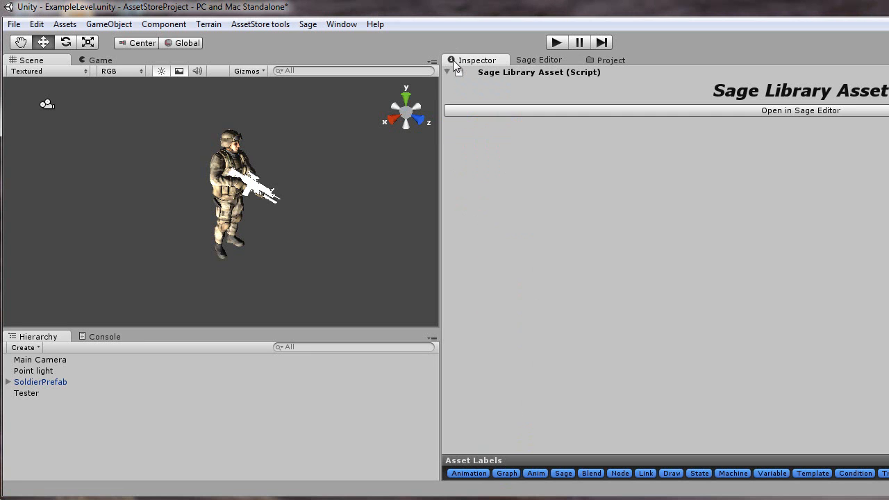
pyautogui.click(511, 111)
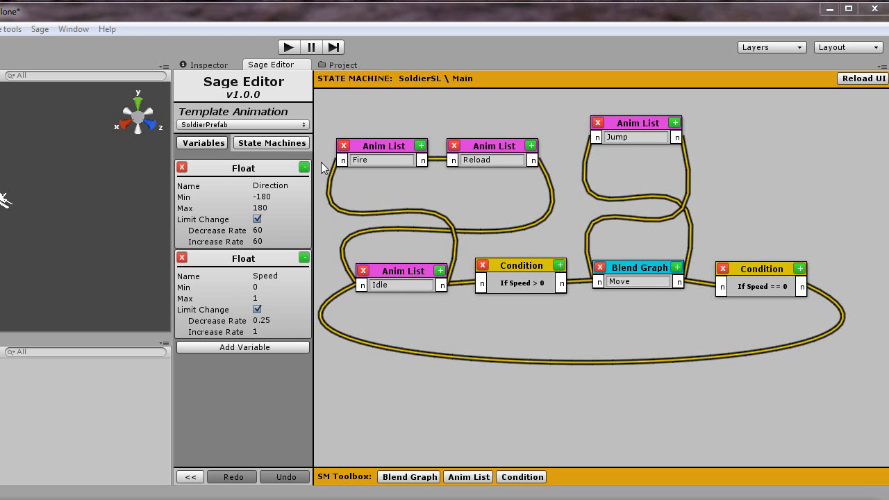
# - Choose SoldierPrefab as the template animation and show the library's state machine list
pyautogui.click(245, 125)
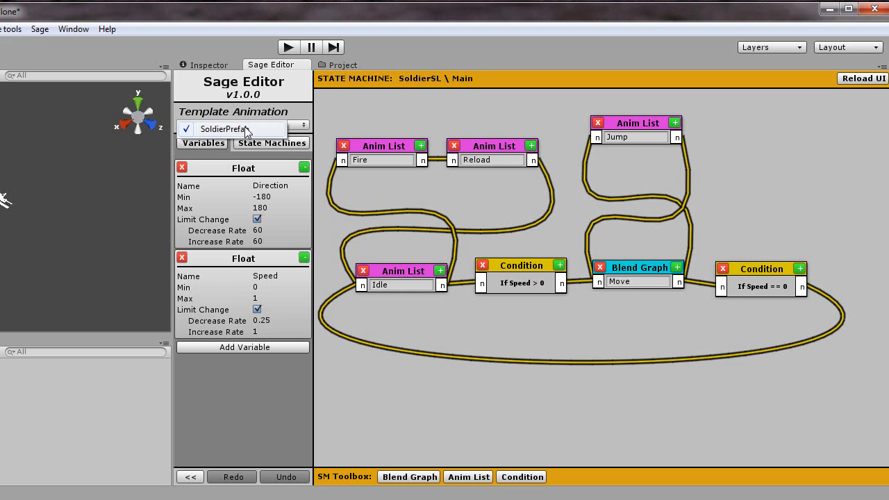
pyautogui.click(246, 129)
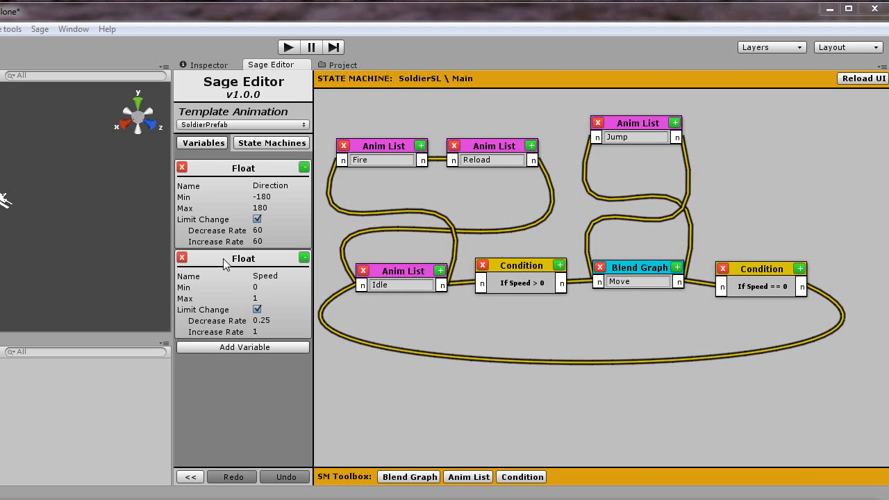
pyautogui.click(255, 146)
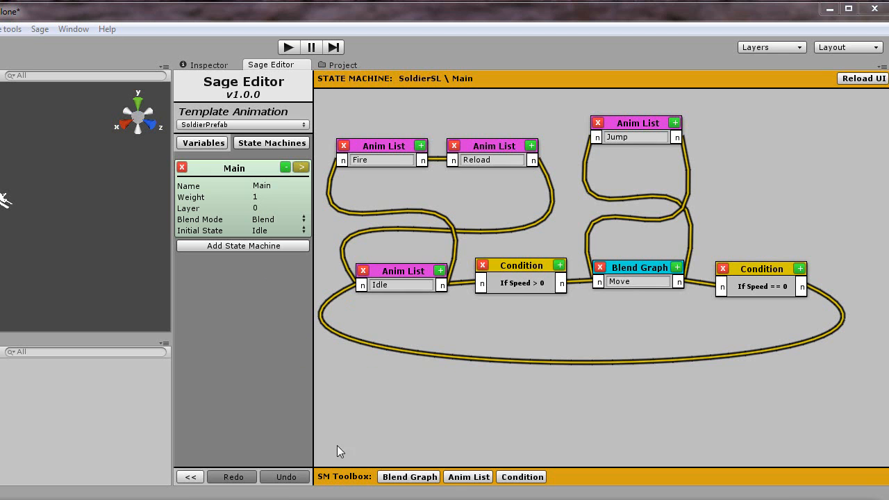
# - Hide and show the Sage Editor's sidebar twice
pyautogui.click(193, 479)
pyautogui.click(192, 479)
pyautogui.click(193, 478)
pyautogui.click(191, 478)
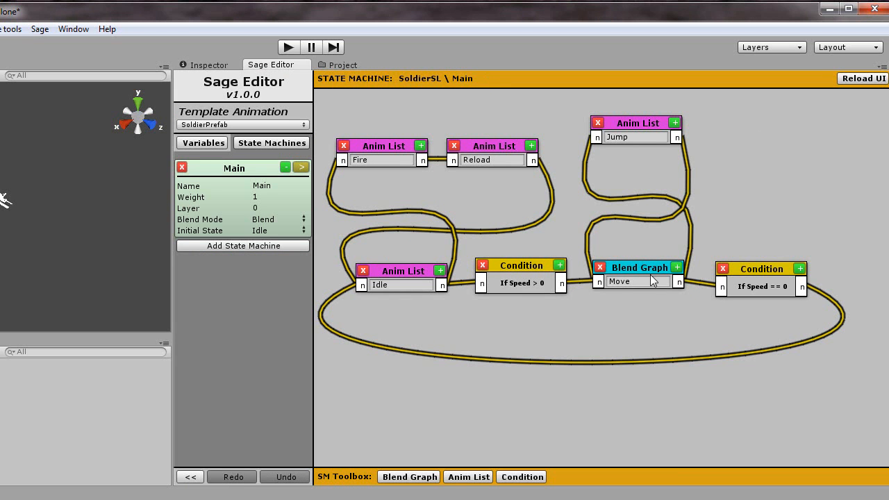
# - Examine the Move node's blend graph, return to the Main state machine and collapse the node
pyautogui.click(677, 267)
pyautogui.click(680, 328)
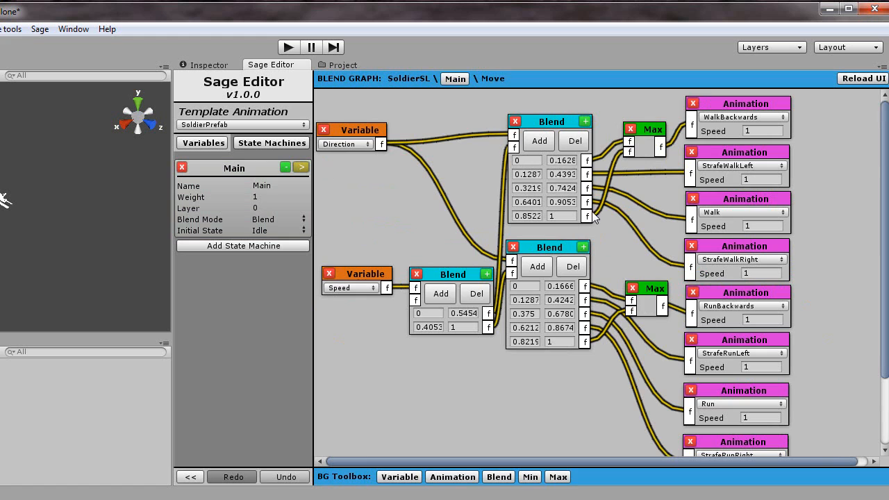
pyautogui.click(455, 79)
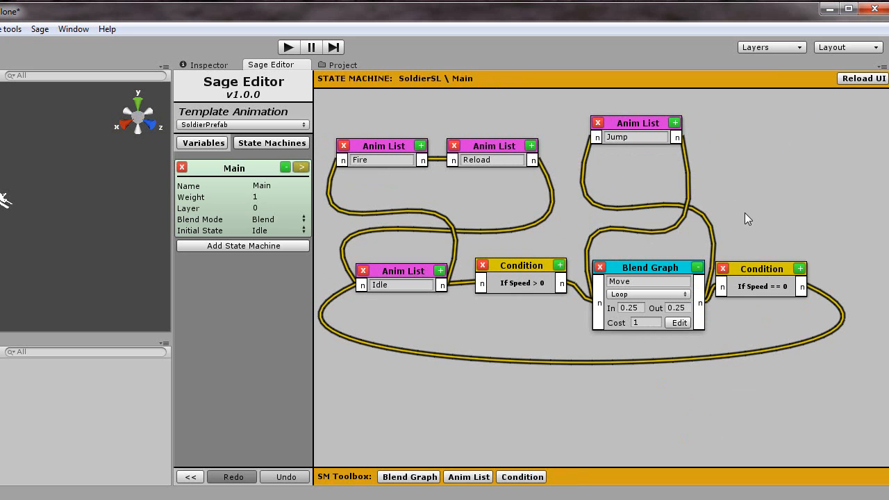
pyautogui.click(697, 266)
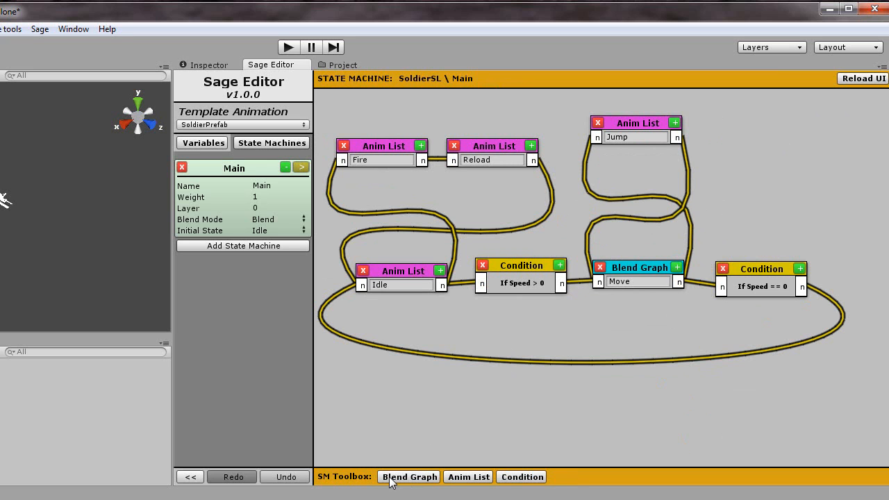
# - Add a Condition node to the Main state machine, move it across the canvas and delete it
pyautogui.click(520, 479)
pyautogui.moveTo(420, 387); pyautogui.dragTo(486, 380)
pyautogui.click(421, 373)
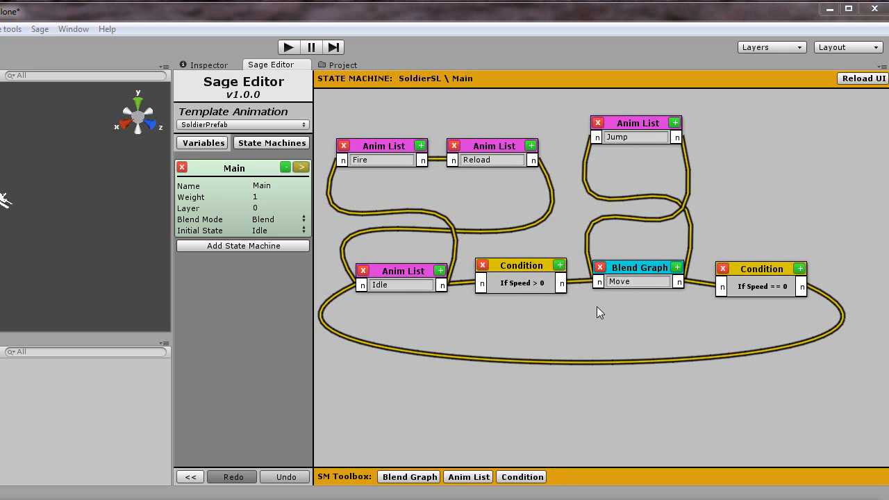
# - Move the "If Speed > 0" condition node slightly toward the Idle node and check its expanded settings
pyautogui.moveTo(544, 265); pyautogui.dragTo(539, 273)
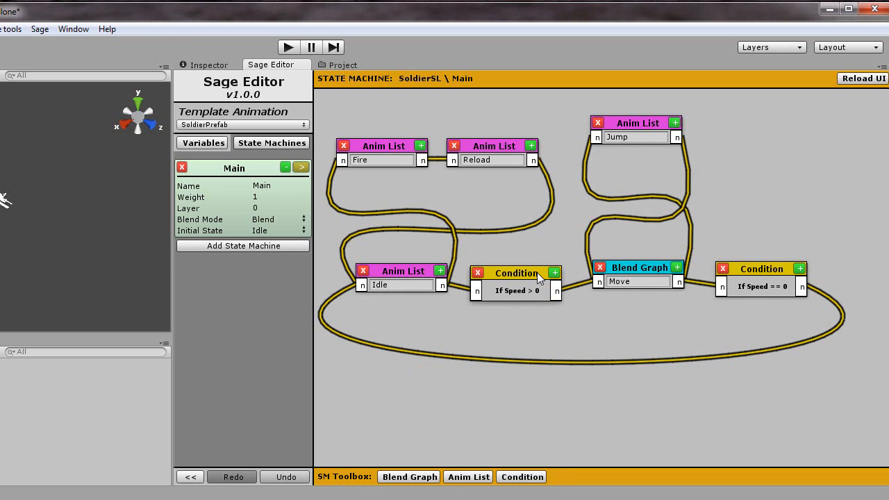
pyautogui.moveTo(536, 273)
pyautogui.mouseDown()
pyautogui.moveTo(550, 407)
pyautogui.moveTo(483, 275)
pyautogui.moveTo(534, 271)
pyautogui.mouseUp()
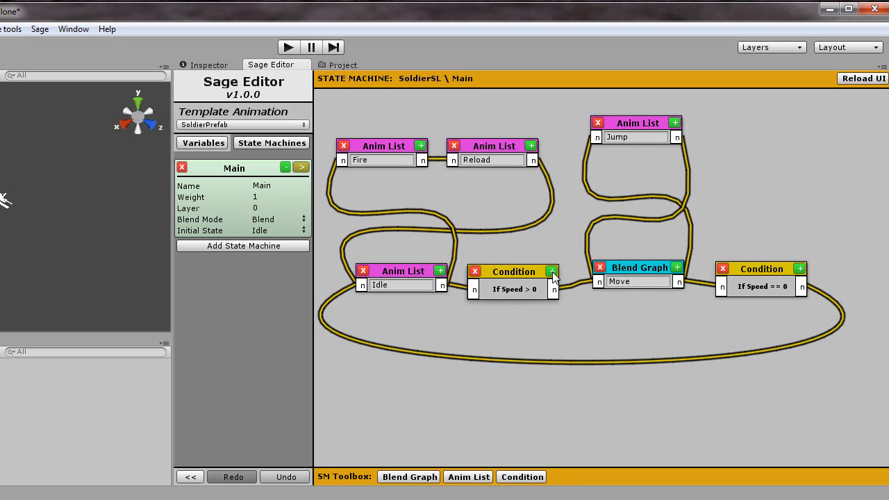
pyautogui.click(553, 272)
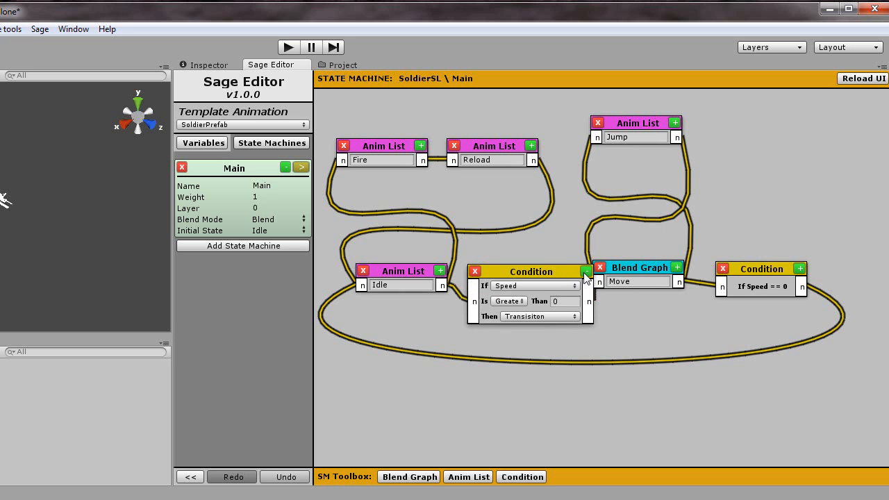
pyautogui.click(584, 271)
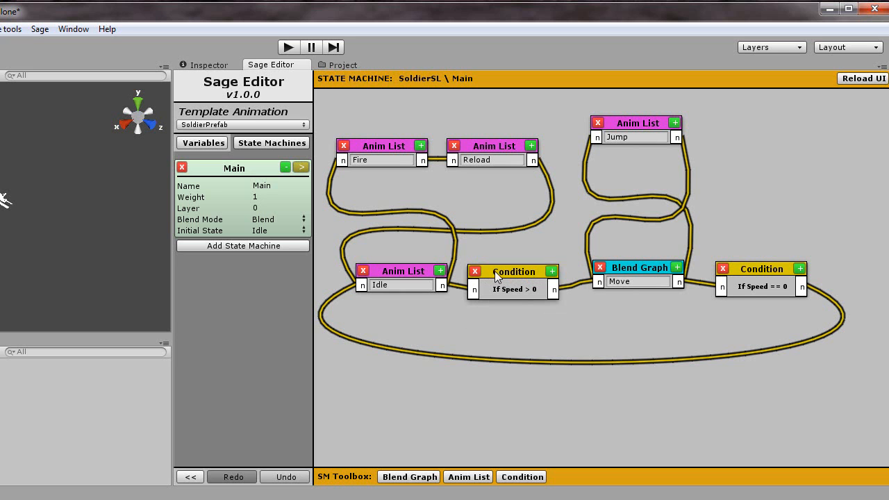
# - Delete the "If Speed > 0" condition node and undo the deletion
pyautogui.click(476, 270)
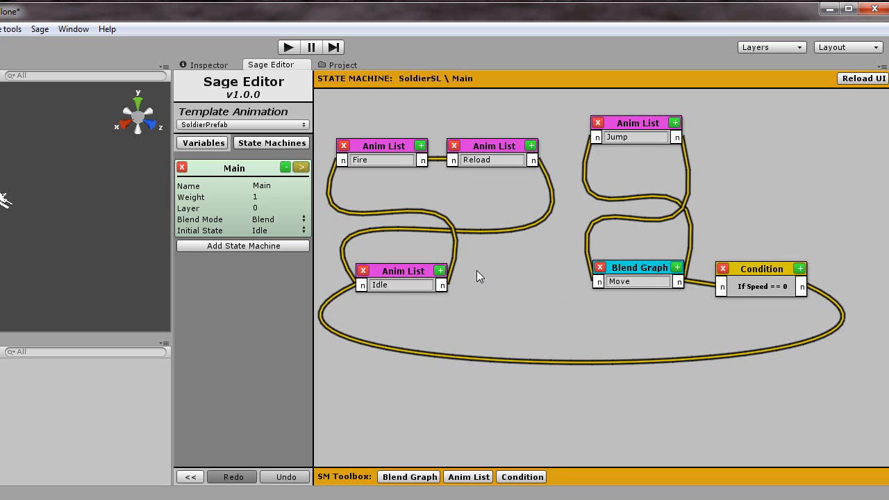
pyautogui.click(288, 477)
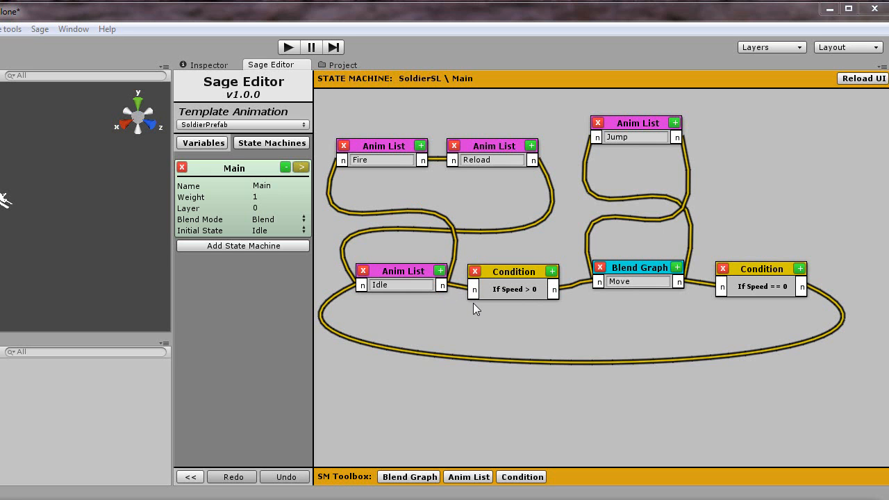
# - Connect the Idle node's output to the Jump node's input and remove that connection again
pyautogui.moveTo(442, 285); pyautogui.dragTo(561, 168)
pyautogui.moveTo(597, 136); pyautogui.dragTo(597, 136)
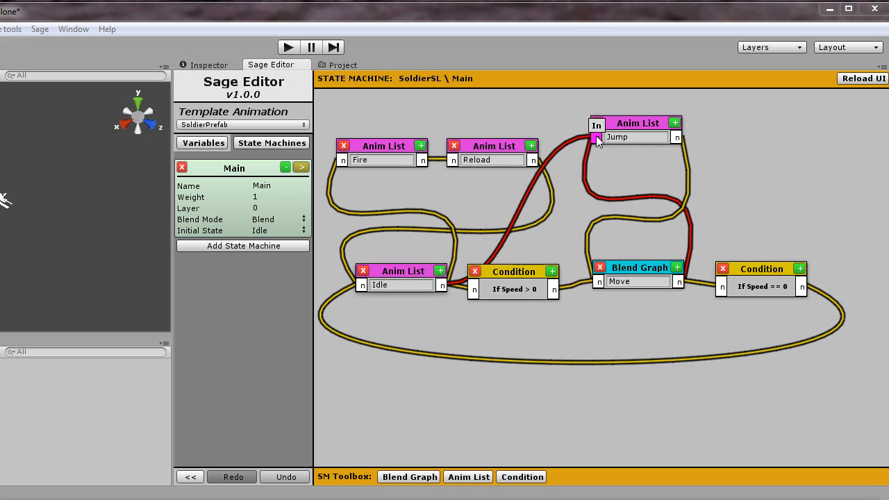
pyautogui.moveTo(596, 136); pyautogui.dragTo(678, 283)
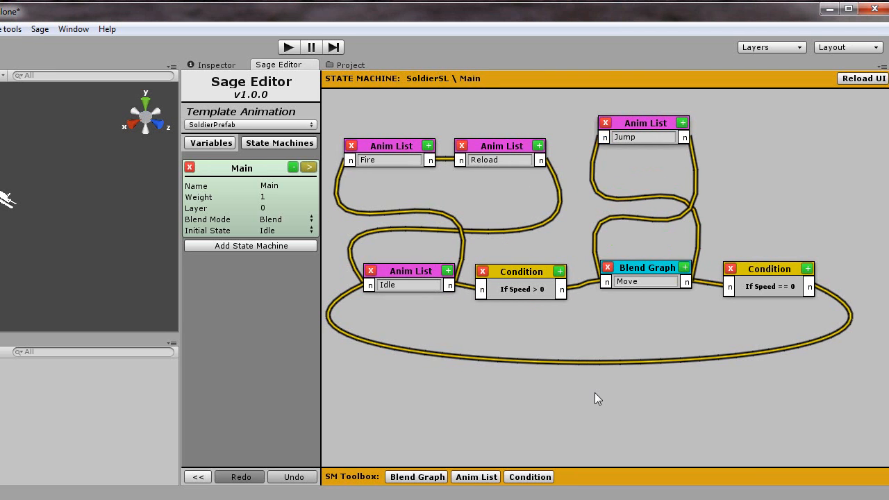
# - Narrow the Sage Editor pane, try panning the state machine canvas, and widen the pane back
pyautogui.moveTo(180, 391); pyautogui.dragTo(363, 388)
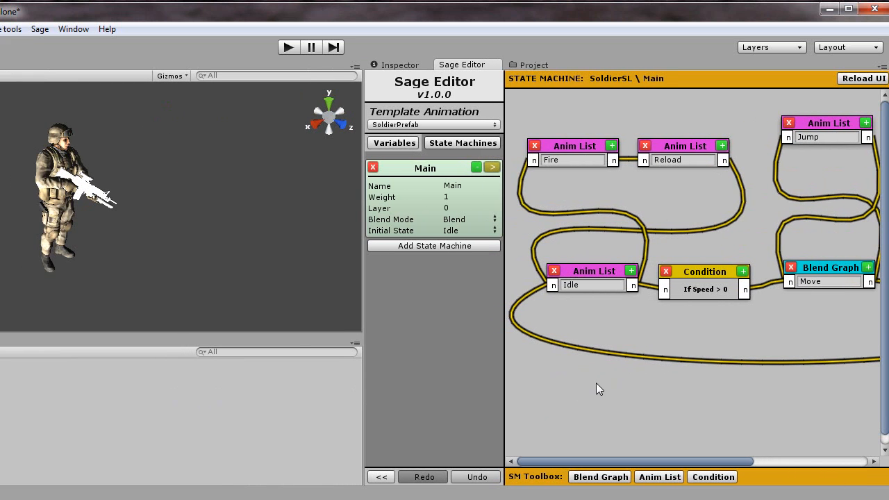
pyautogui.moveTo(624, 386); pyautogui.dragTo(645, 382, button='middle')
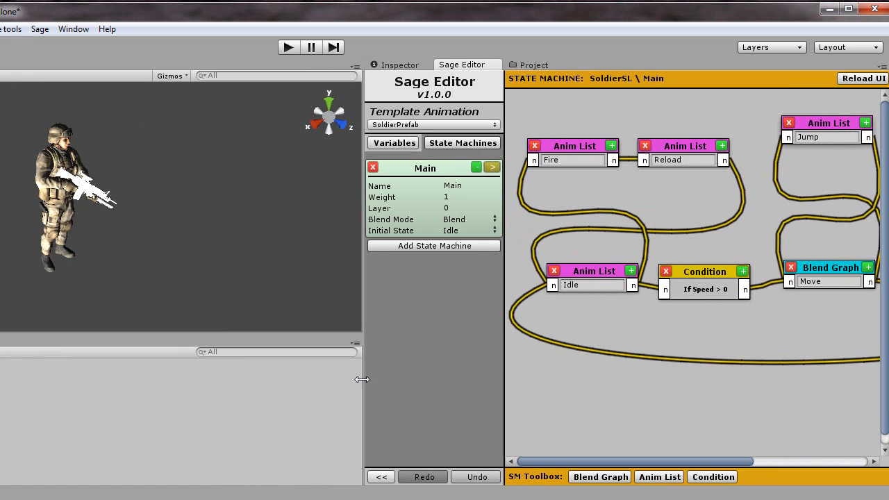
pyautogui.moveTo(364, 387); pyautogui.dragTo(174, 389)
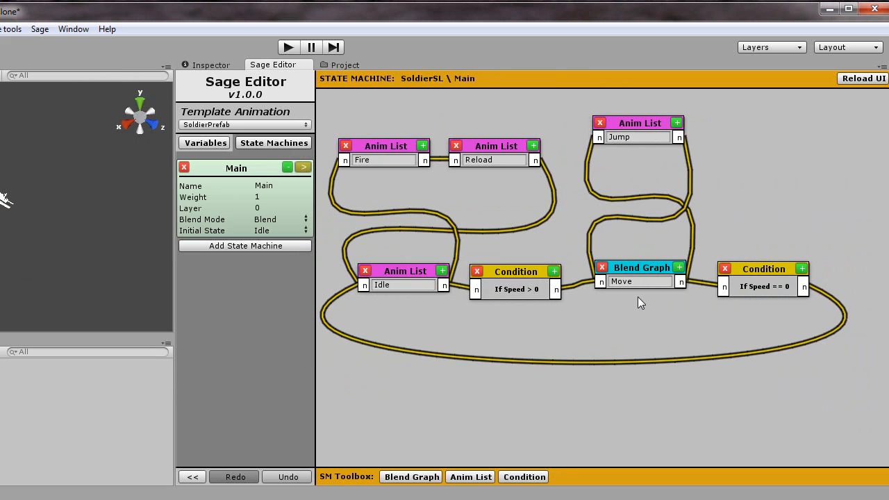
# - Expand the Move node and open its blend graph for editing
pyautogui.click(678, 268)
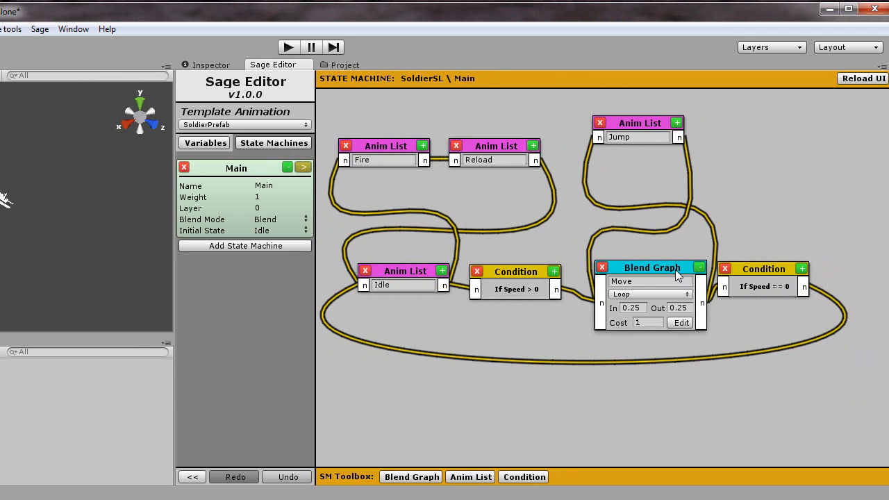
pyautogui.click(680, 323)
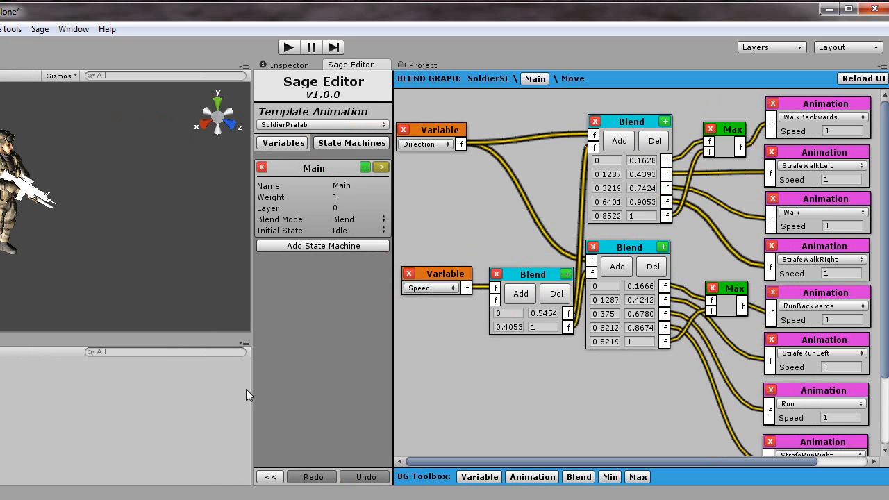
# - Run the scene and test the soldier's animation with Direction at 180, a changed Speed and the Jump state
pyautogui.click(289, 48)
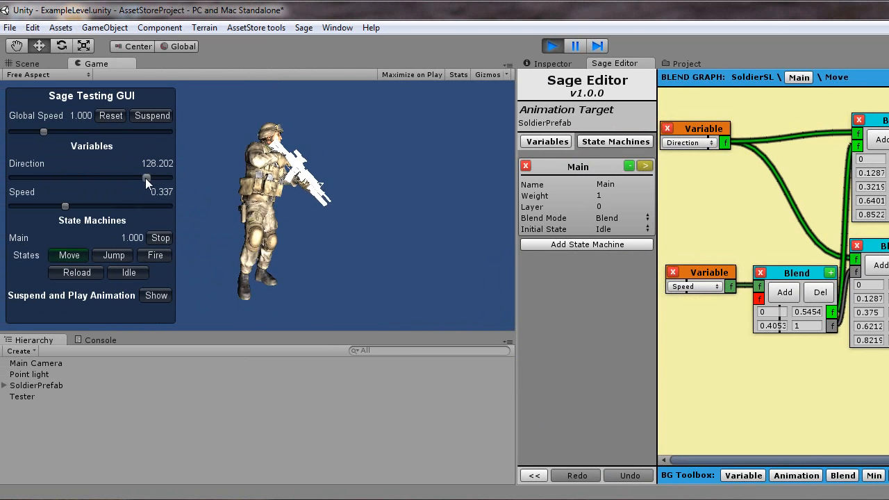
pyautogui.moveTo(146, 176); pyautogui.dragTo(167, 176)
pyautogui.moveTo(60, 205); pyautogui.dragTo(163, 204)
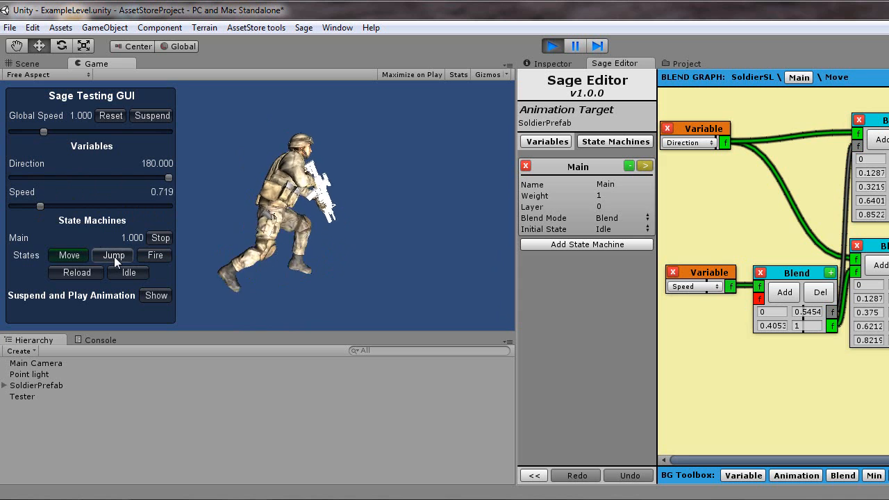
pyautogui.click(114, 257)
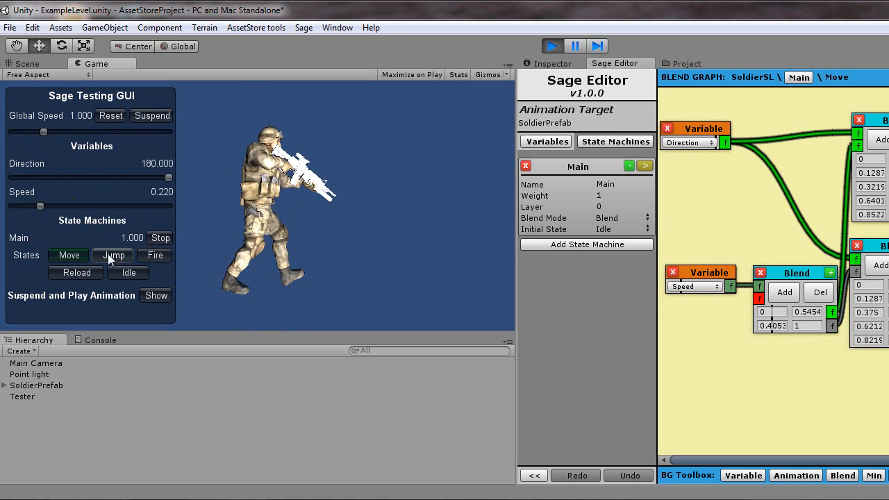